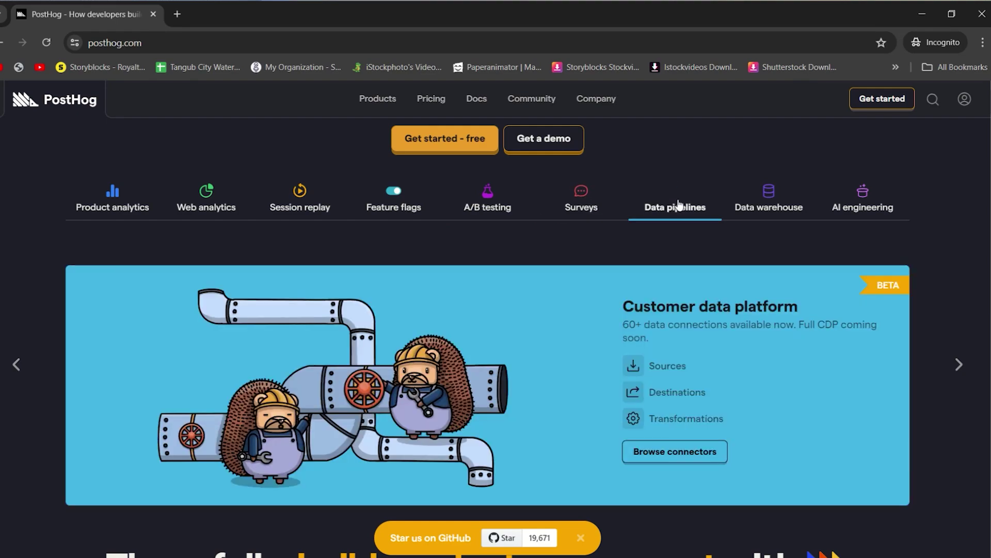
View the Data warehouse and AI engineering panels, then scroll down to the 'You'll hate PostHog if' cards.
{"action": "left_click", "coordinate": [769, 206]}
{"action": "left_click", "coordinate": [862, 205]}
{"action": "scroll", "coordinate": [861, 316], "scroll_direction": "down", "scroll_amount": 4}
{"action": "scroll", "coordinate": [859, 316], "scroll_direction": "down", "scroll_amount": 20}
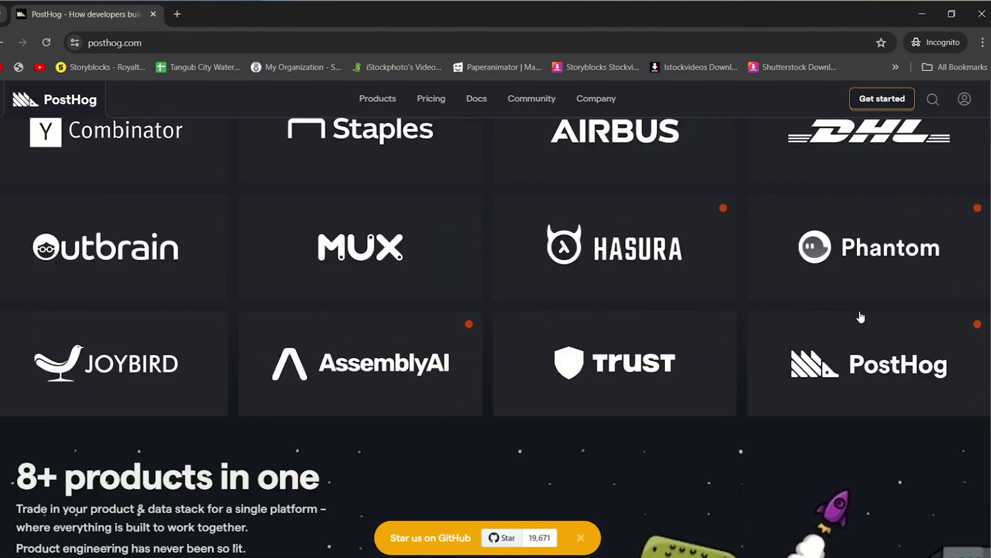
{"action": "scroll", "coordinate": [861, 316], "scroll_direction": "down", "scroll_amount": 20}
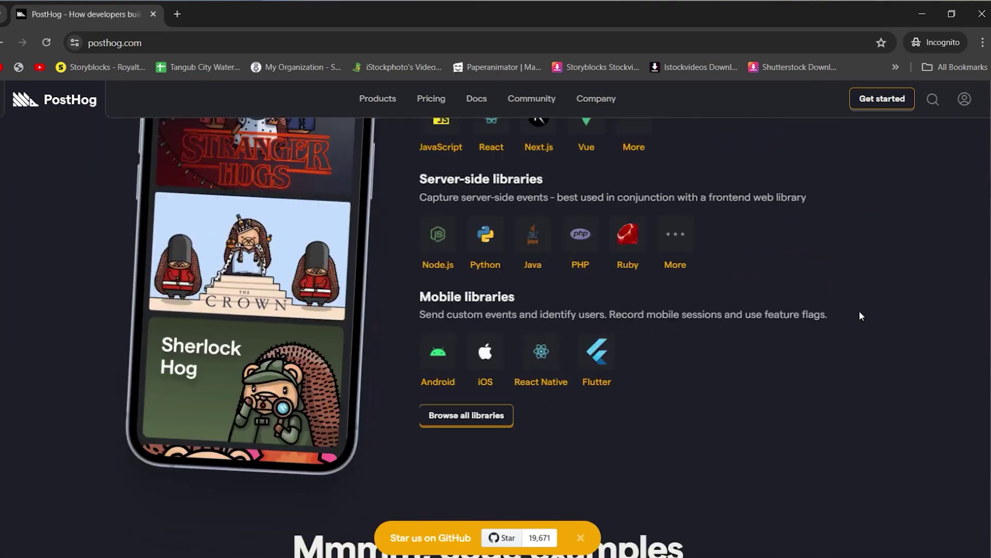
{"action": "scroll", "coordinate": [861, 316], "scroll_direction": "down", "scroll_amount": 20}
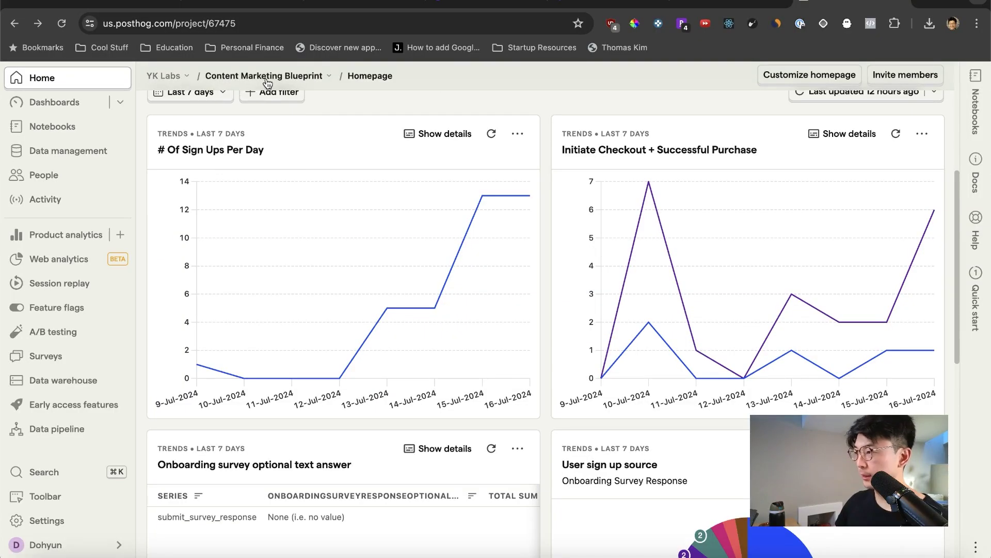
Browse the organization and project lists, close them, and go to Web analytics.
{"action": "left_click", "coordinate": [181, 77]}
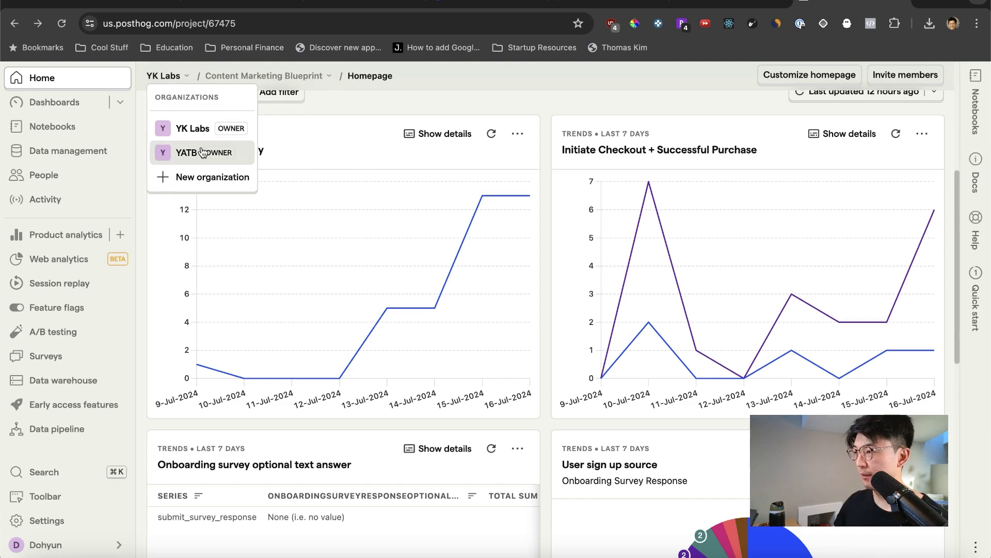
{"action": "left_click", "coordinate": [281, 77]}
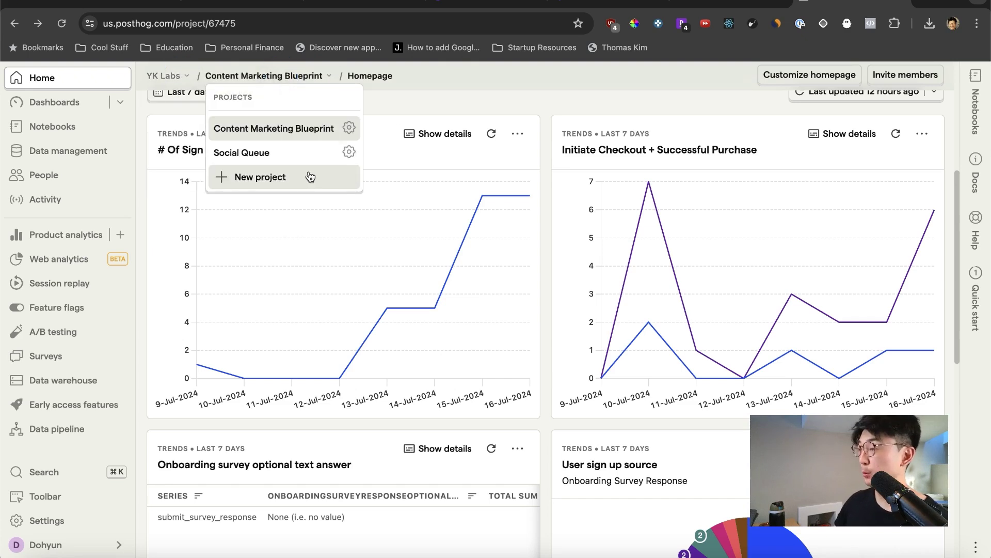
{"action": "left_click", "coordinate": [564, 86]}
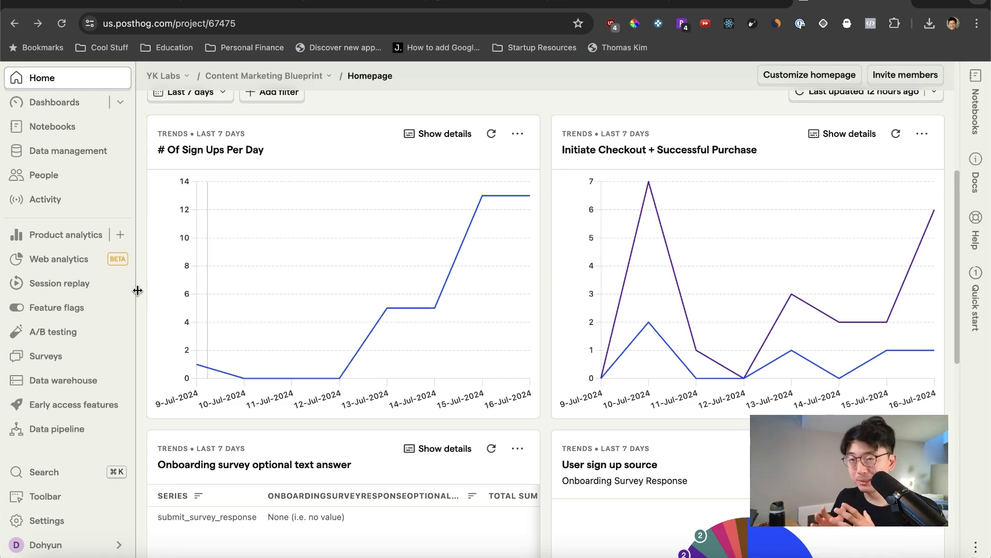
{"action": "left_click", "coordinate": [111, 268]}
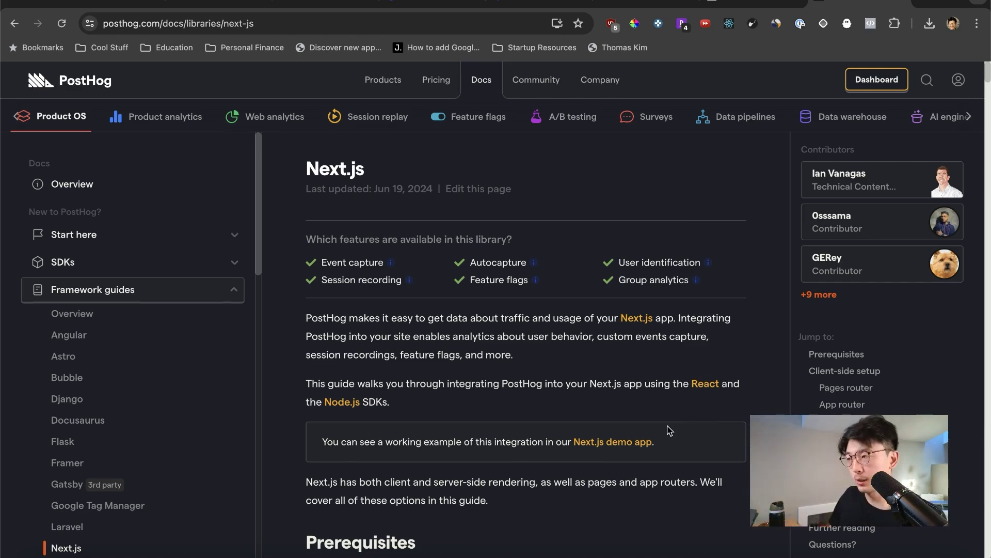
Scroll the Next.js docs down to the App router setup code.
{"action": "scroll", "coordinate": [670, 430], "scroll_direction": "down", "scroll_amount": 10}
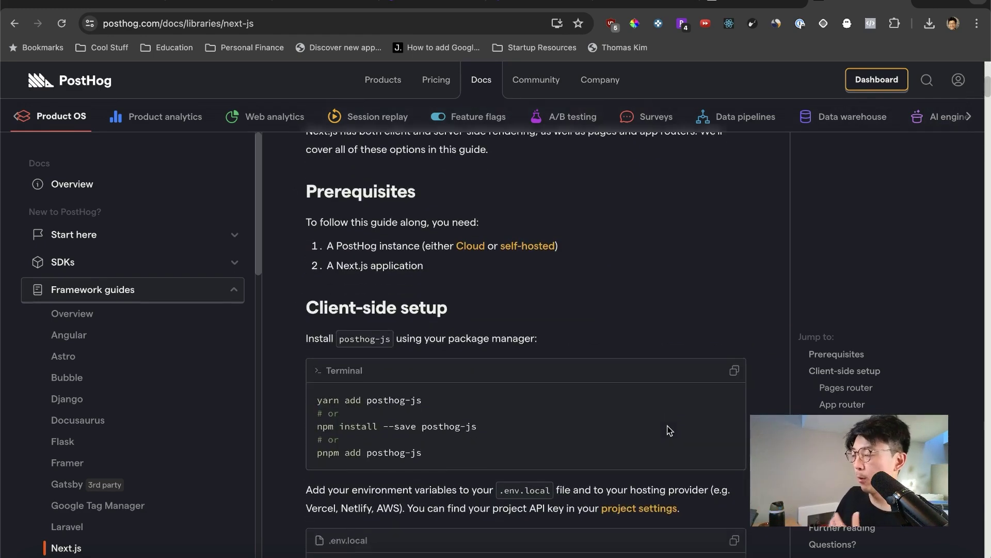
{"action": "scroll", "coordinate": [670, 430], "scroll_direction": "down", "scroll_amount": 2}
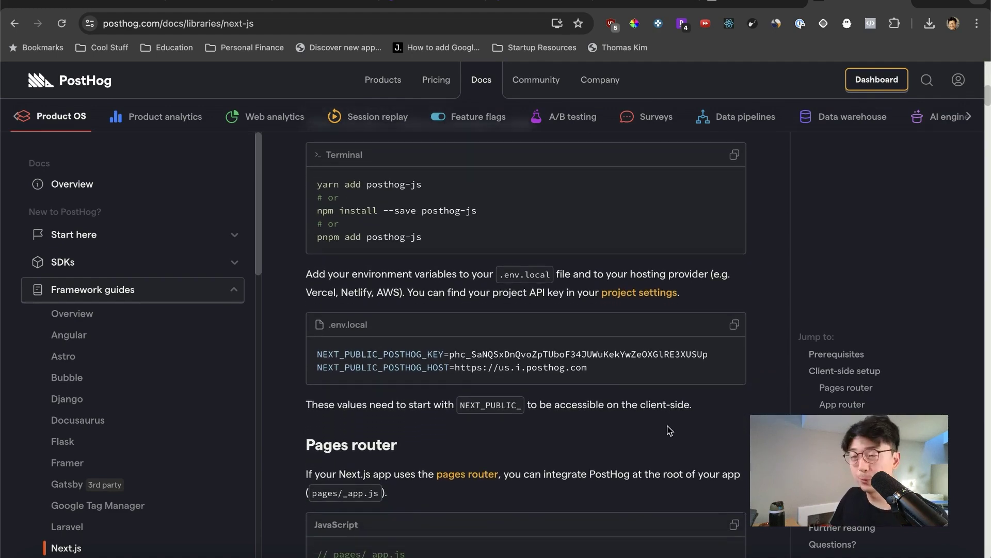
{"action": "scroll", "coordinate": [669, 430], "scroll_direction": "down", "scroll_amount": 7}
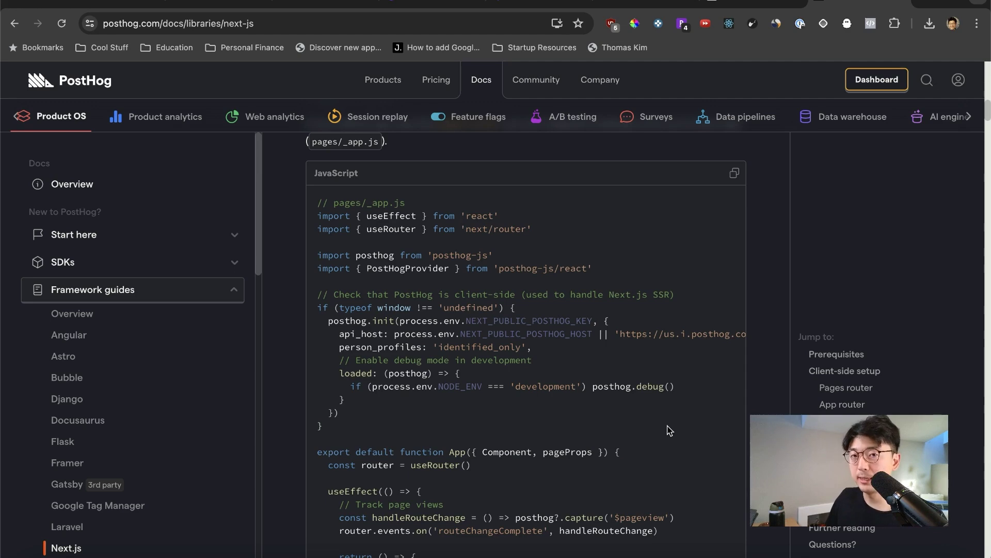
{"action": "scroll", "coordinate": [670, 430], "scroll_direction": "down", "scroll_amount": 5}
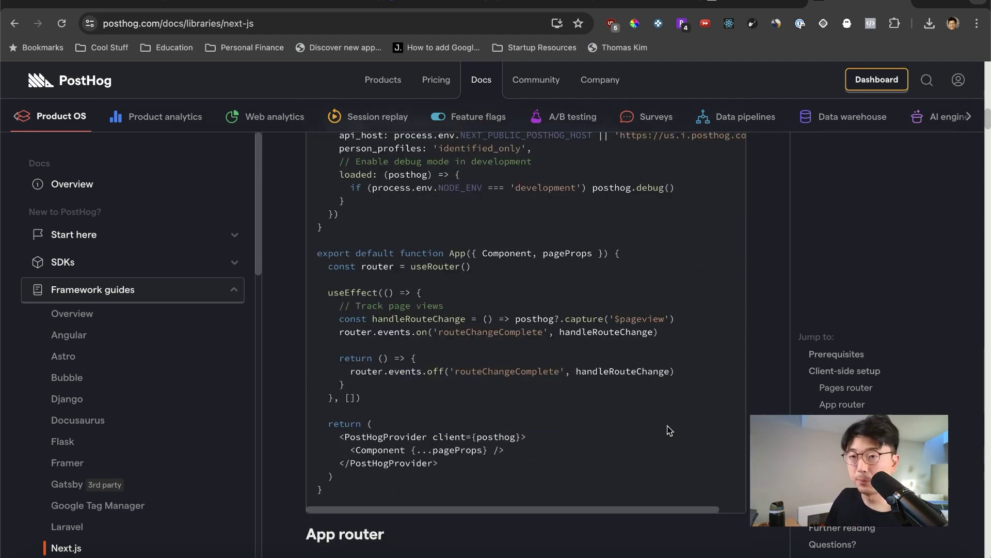
{"action": "scroll", "coordinate": [670, 430], "scroll_direction": "down", "scroll_amount": 13}
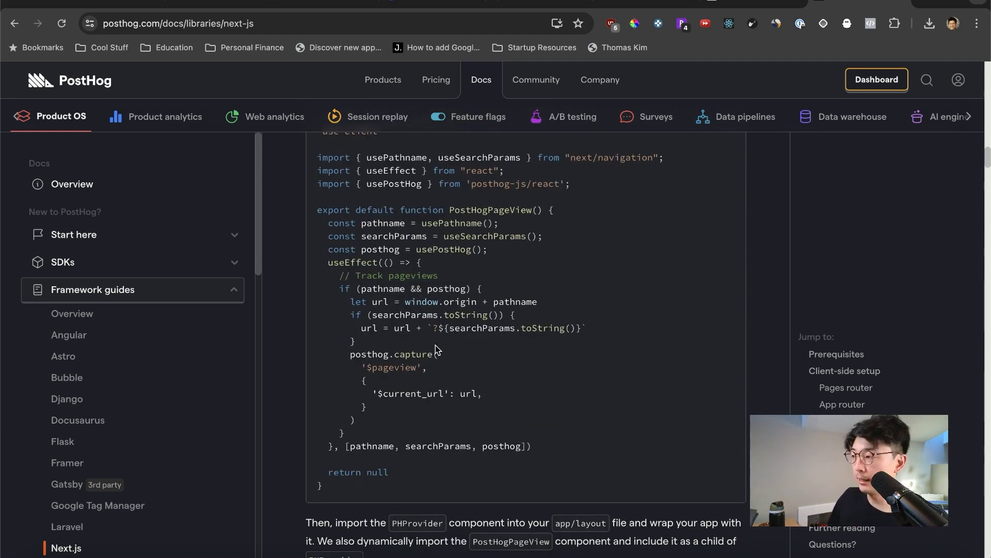
{"action": "scroll", "coordinate": [516, 344], "scroll_direction": "up", "scroll_amount": 1}
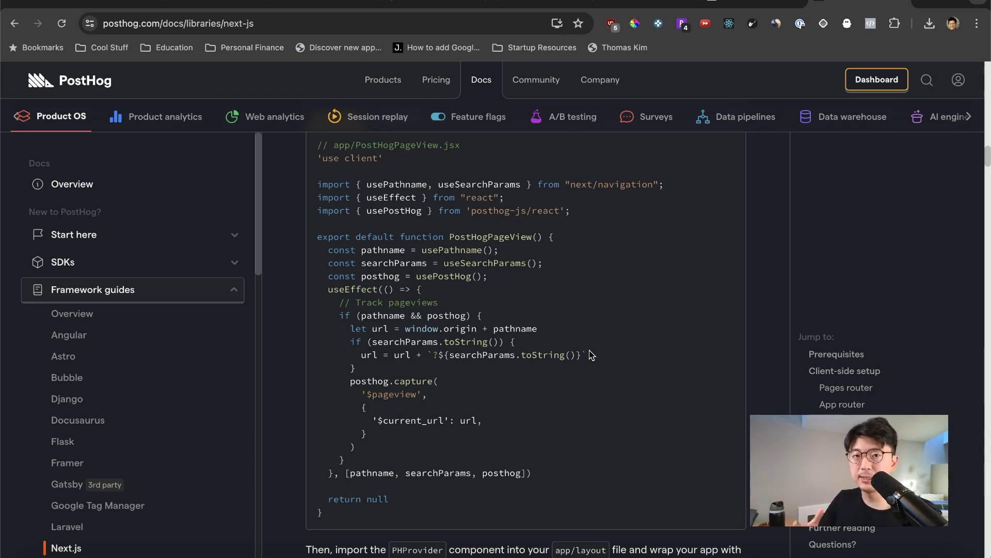
{"action": "scroll", "coordinate": [592, 355], "scroll_direction": "down", "scroll_amount": 1}
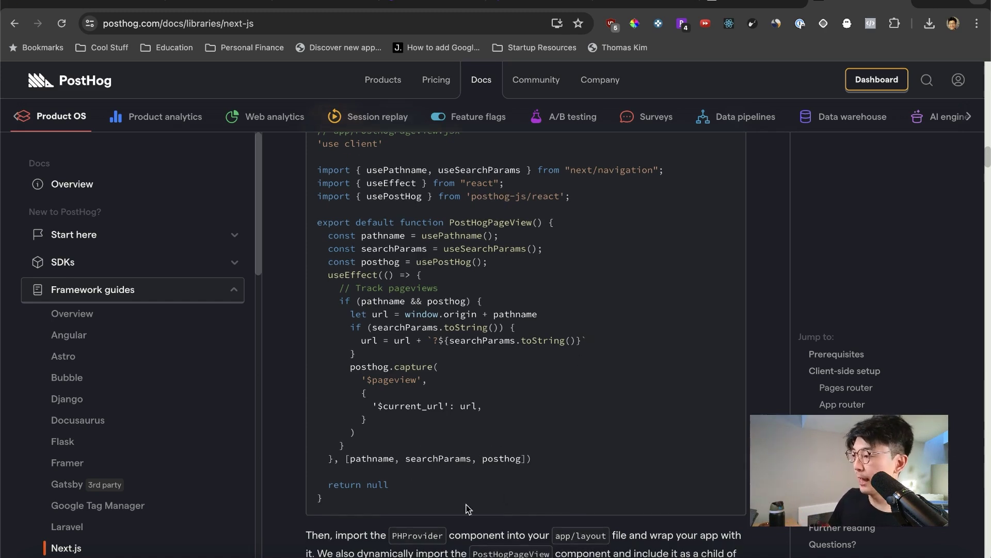
Highlight the PostHogPageView component and its '$pageview' capture line, then return to the SOTU dashboard.
{"action": "left_click_drag", "start_coordinate": [466, 509], "coordinate": [310, 150]}
{"action": "left_click", "coordinate": [516, 411]}
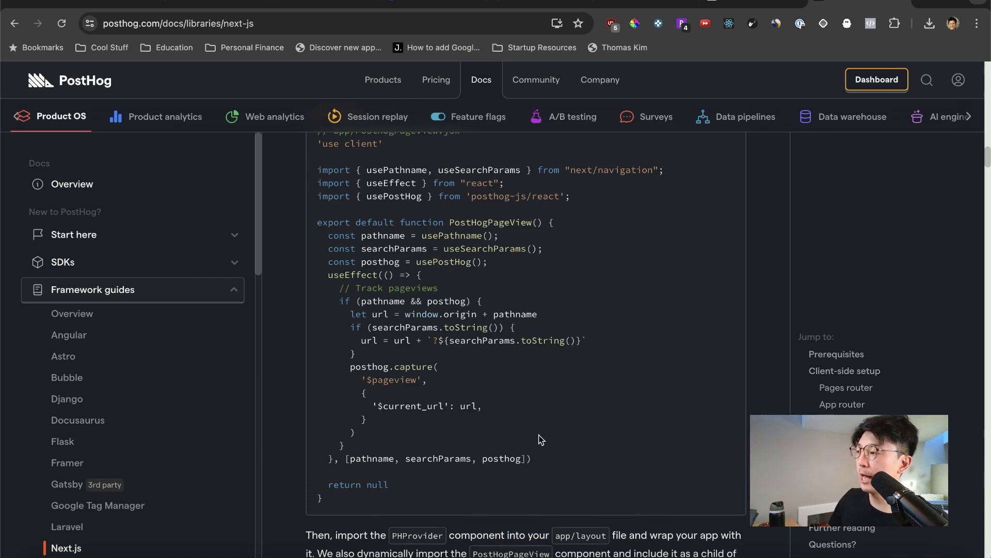
{"action": "triple_click", "coordinate": [392, 379]}
{"action": "left_click", "coordinate": [484, 403]}
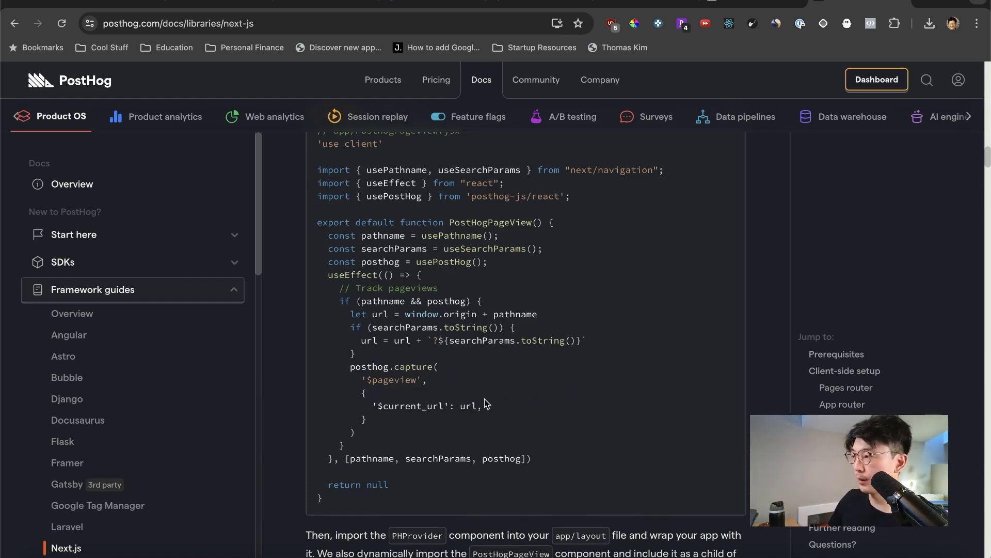
{"action": "scroll", "coordinate": [485, 403], "scroll_direction": "down", "scroll_amount": 1}
{"action": "left_click", "coordinate": [754, 7]}
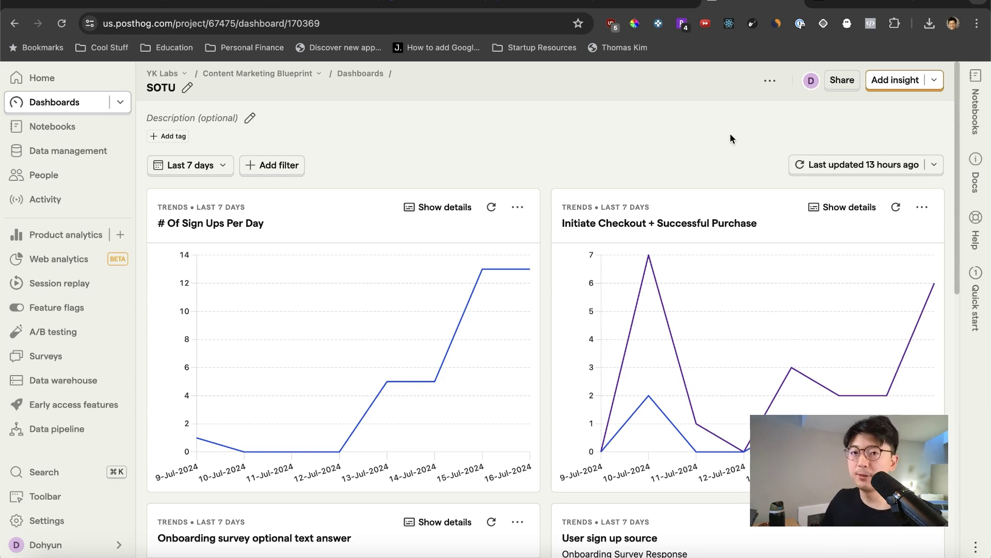
{"action": "scroll", "coordinate": [730, 139], "scroll_direction": "down", "scroll_amount": 1}
{"action": "scroll", "coordinate": [730, 138], "scroll_direction": "up", "scroll_amount": 1}
{"action": "mouse_move", "coordinate": [900, 380]}
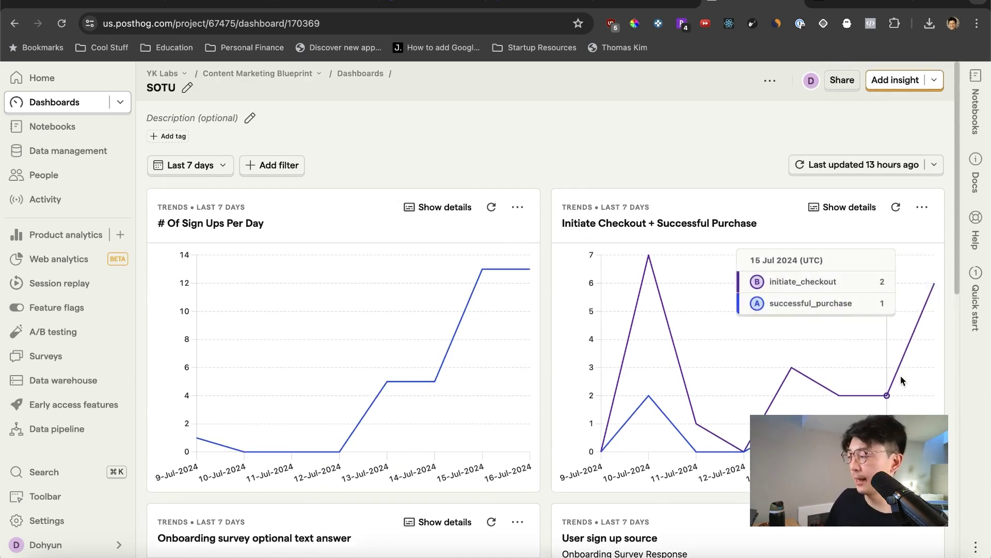
{"action": "mouse_move", "coordinate": [930, 327]}
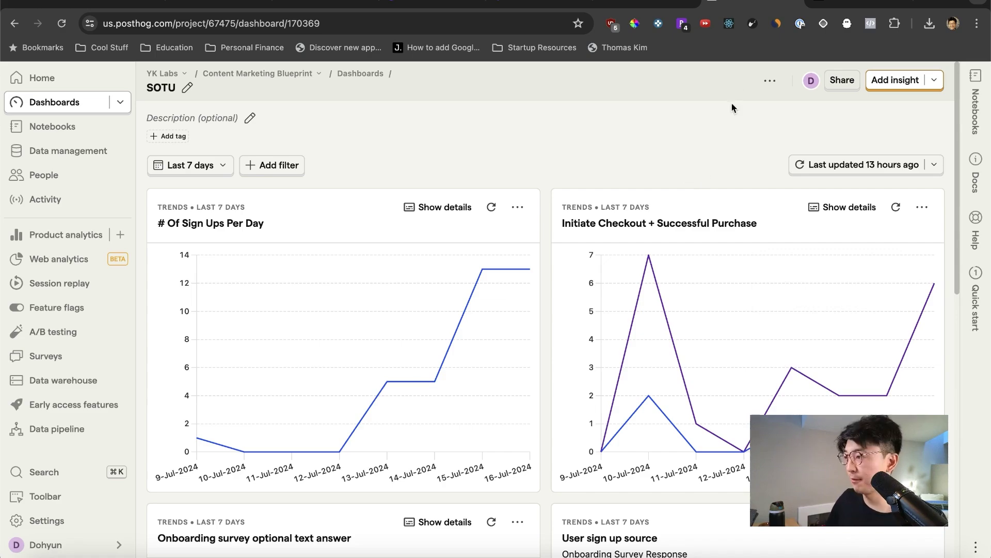
Skim the Next.js docs again, then move to the thecontentmarketingblueprint.com tab.
{"action": "left_click", "coordinate": [860, 2]}
{"action": "scroll", "coordinate": [743, 465], "scroll_direction": "down", "scroll_amount": 10}
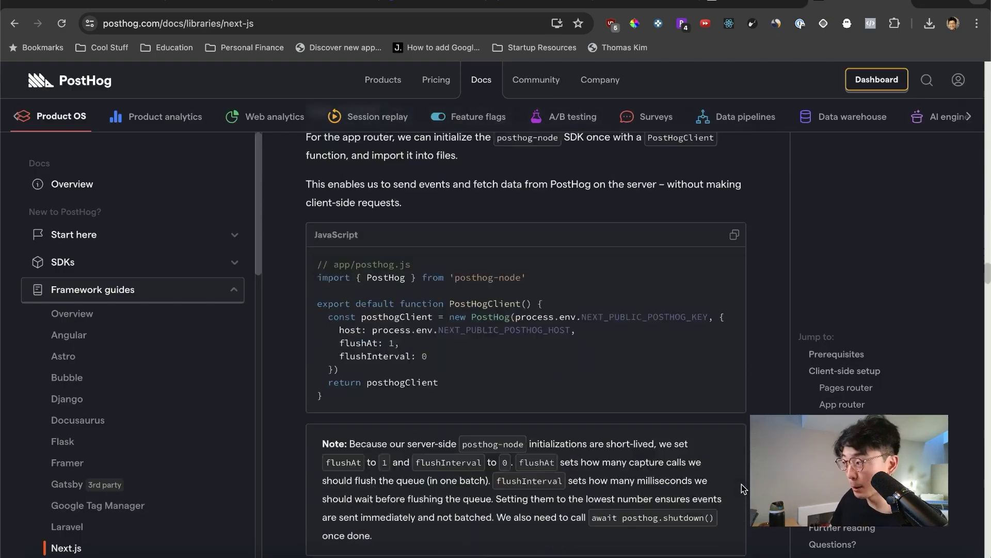
{"action": "scroll", "coordinate": [744, 488], "scroll_direction": "down", "scroll_amount": 15}
{"action": "scroll", "coordinate": [743, 488], "scroll_direction": "up", "scroll_amount": 6}
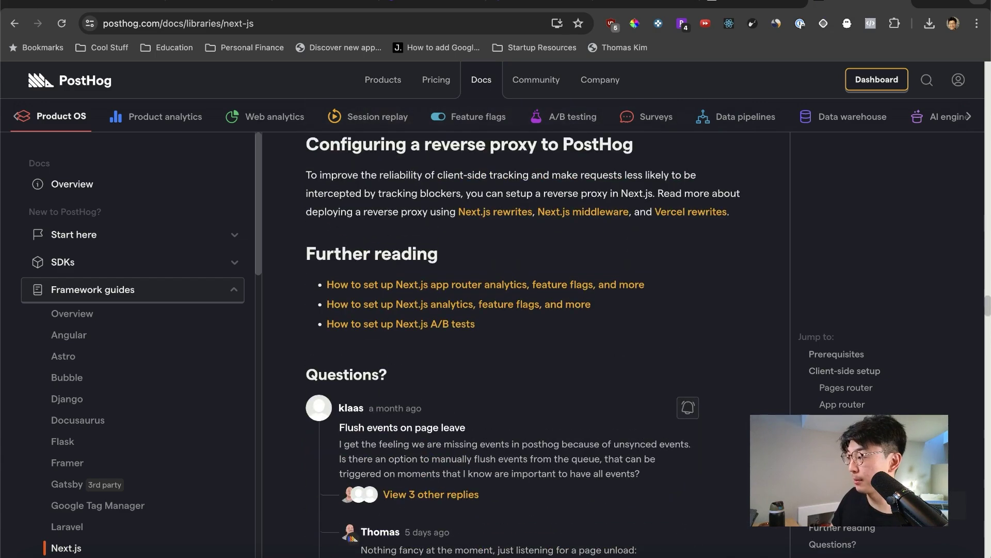
{"action": "scroll", "coordinate": [713, 439], "scroll_direction": "up", "scroll_amount": 2}
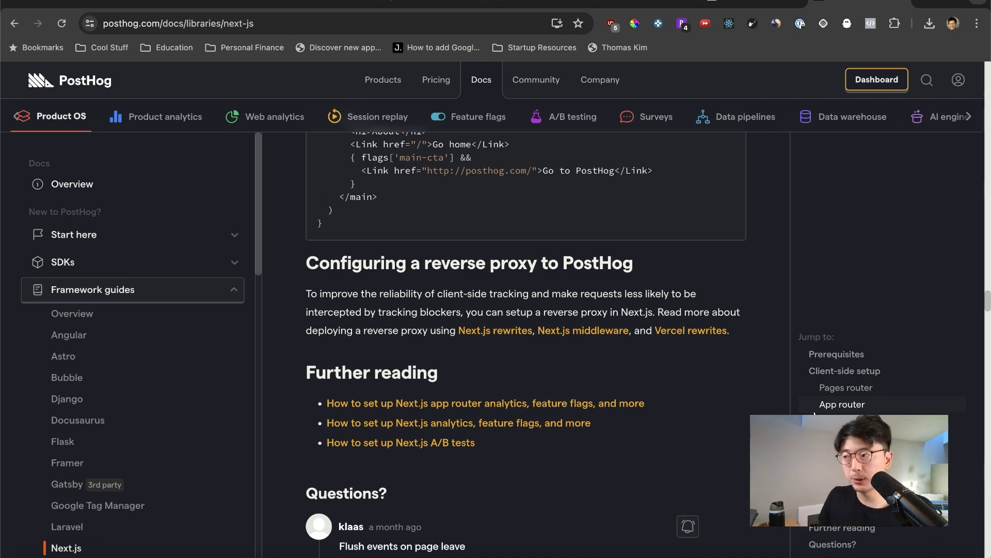
{"action": "scroll", "coordinate": [740, 401], "scroll_direction": "up", "scroll_amount": 2}
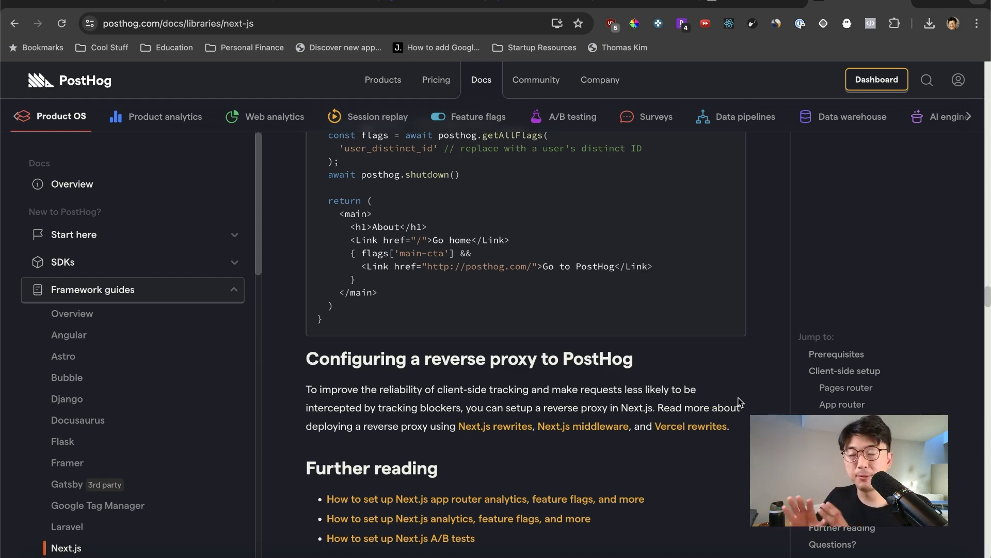
{"action": "scroll", "coordinate": [739, 400], "scroll_direction": "down", "scroll_amount": 3}
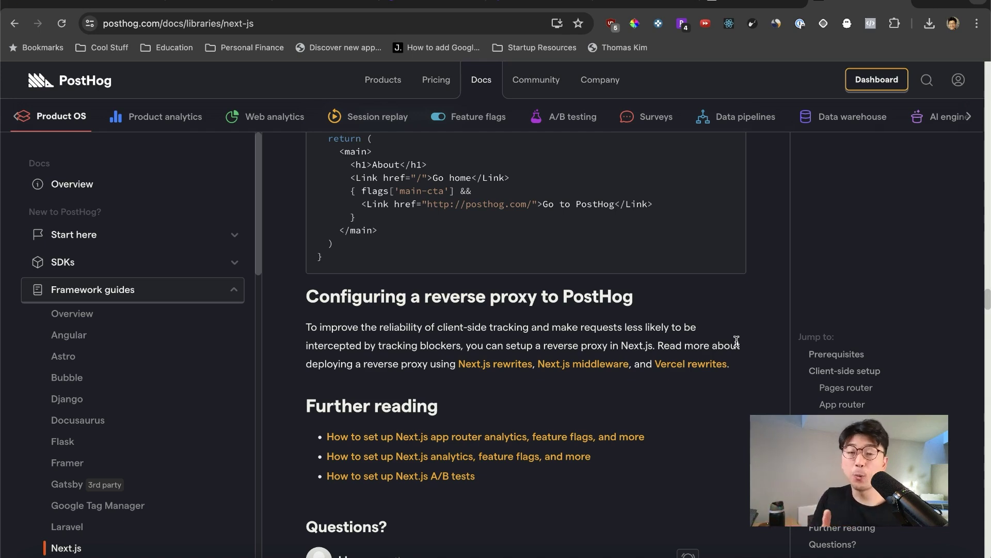
{"action": "key", "text": "ctrl+Tab"}
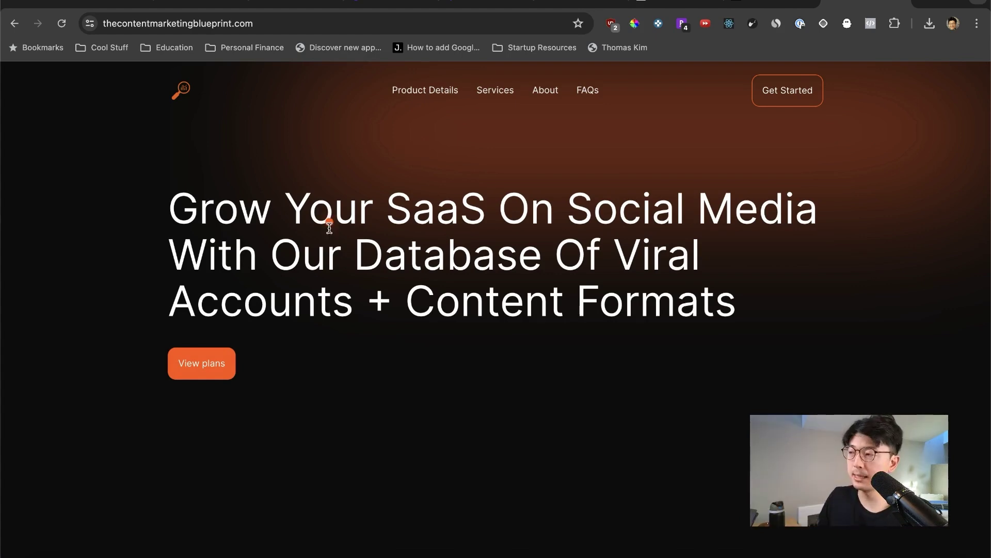
Revisit the Next.js docs, return to the blueprint site and select its address, then go to the SOTU dashboard.
{"action": "left_click", "coordinate": [770, 5]}
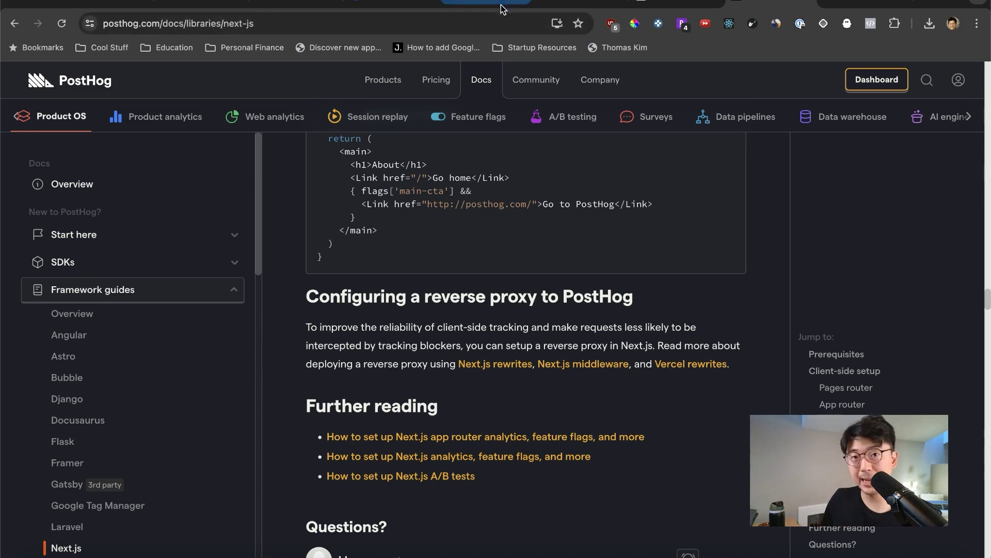
{"action": "key", "text": "ctrl+Tab"}
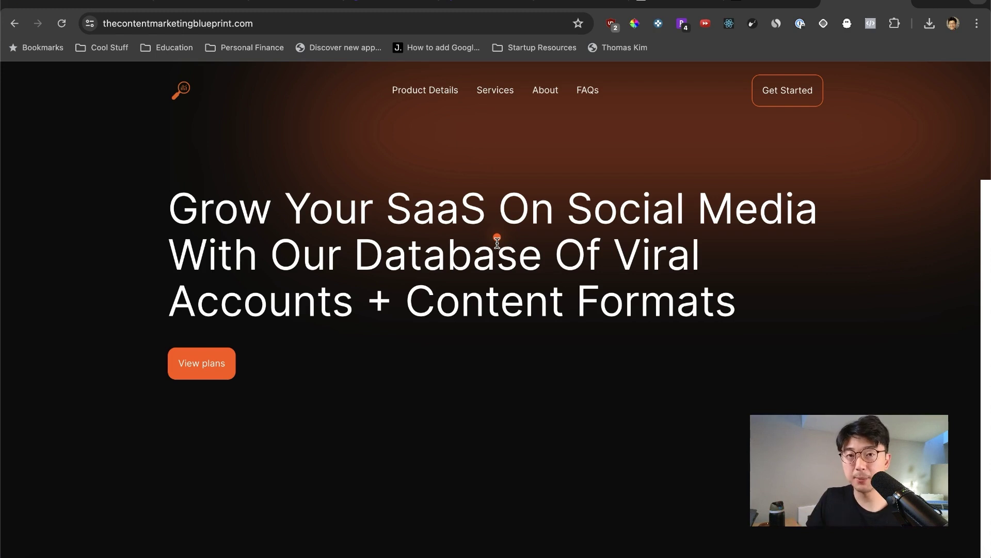
{"action": "left_click", "coordinate": [281, 24]}
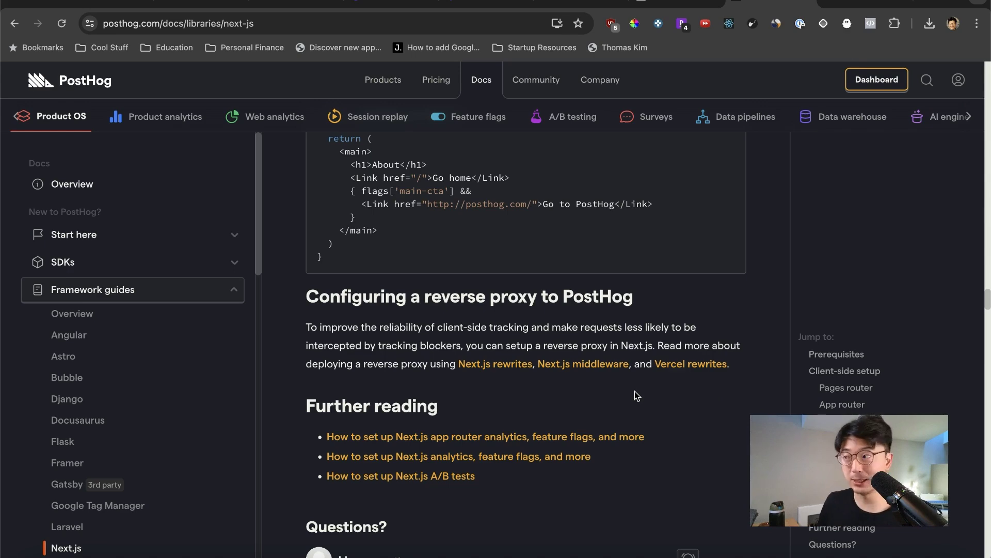
{"action": "key", "text": "ctrl+shift+Tab"}
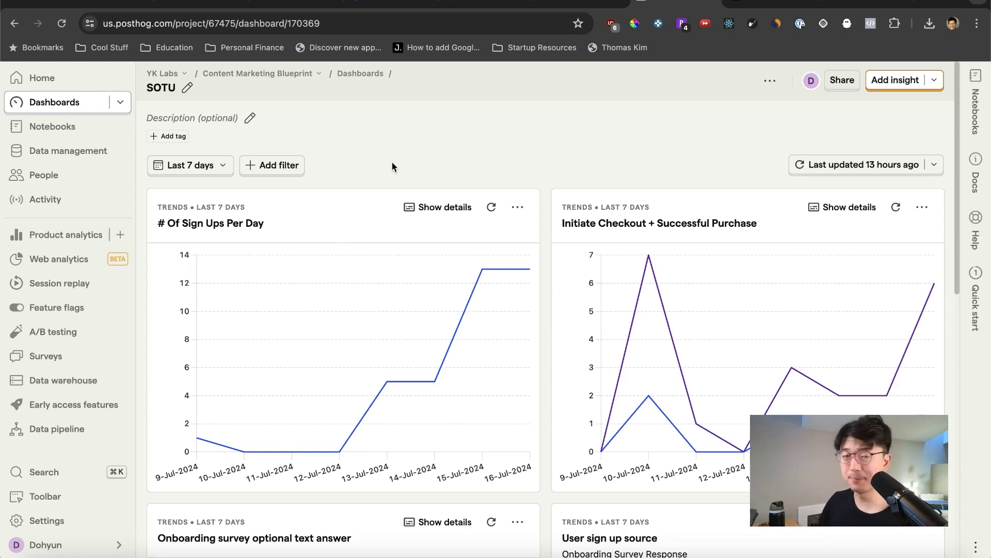
Open the Initiate Checkout + Successful Purchase insight and browse series A's event choices without changing them.
{"action": "left_click", "coordinate": [555, 223]}
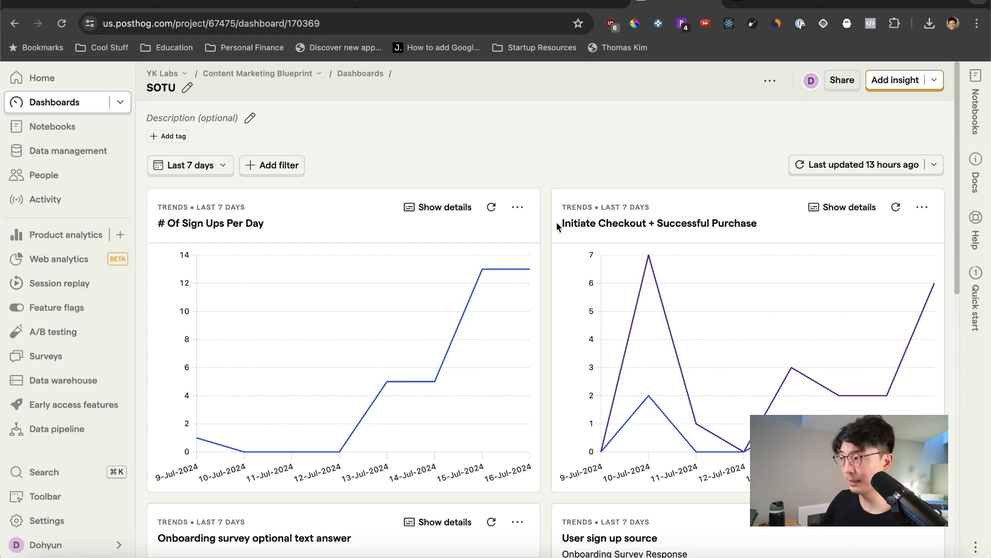
{"action": "scroll", "coordinate": [390, 212], "scroll_direction": "down", "scroll_amount": 2}
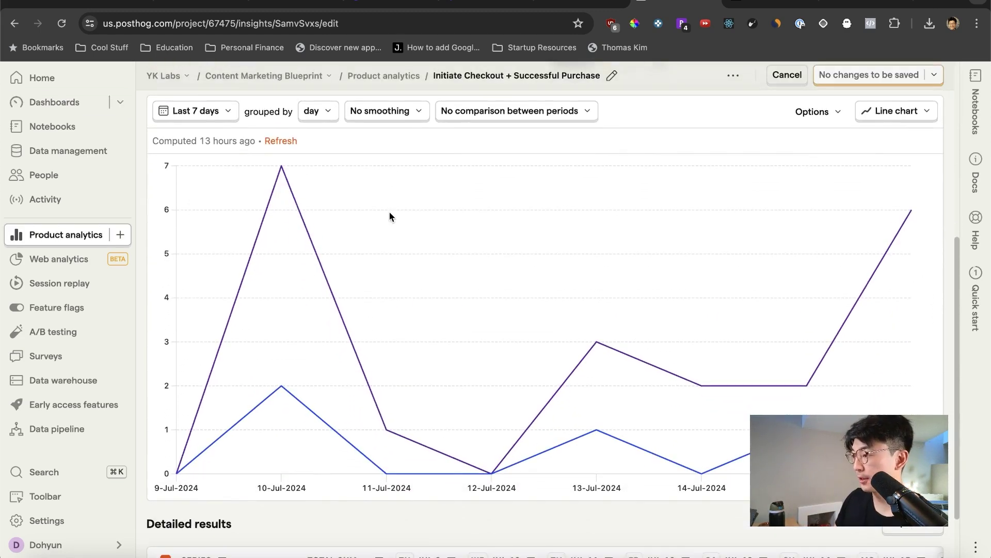
{"action": "scroll", "coordinate": [592, 322], "scroll_direction": "up", "scroll_amount": 3}
{"action": "scroll", "coordinate": [592, 320], "scroll_direction": "up", "scroll_amount": 6}
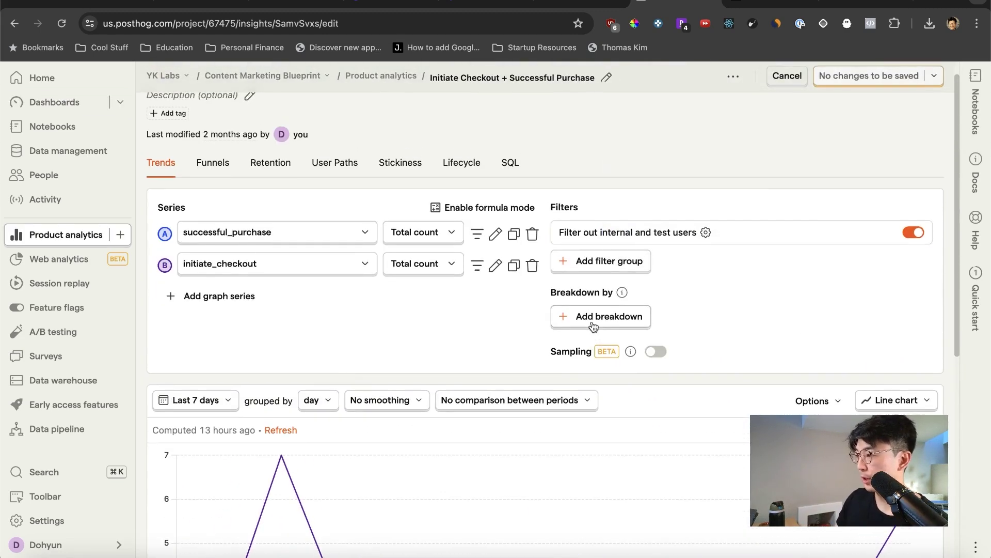
{"action": "left_click", "coordinate": [321, 234]}
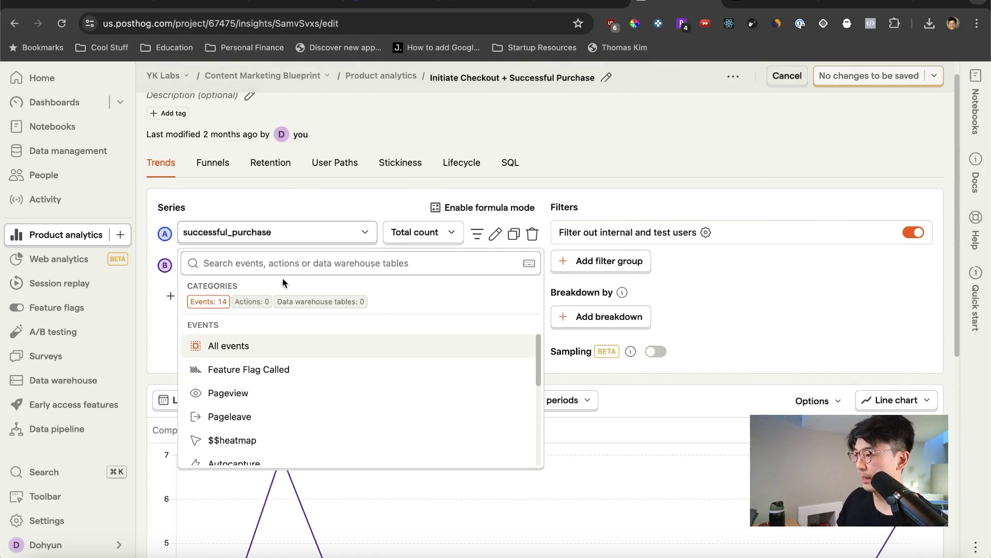
{"action": "scroll", "coordinate": [316, 397], "scroll_direction": "down", "scroll_amount": 3}
{"action": "scroll", "coordinate": [315, 397], "scroll_direction": "down", "scroll_amount": 3}
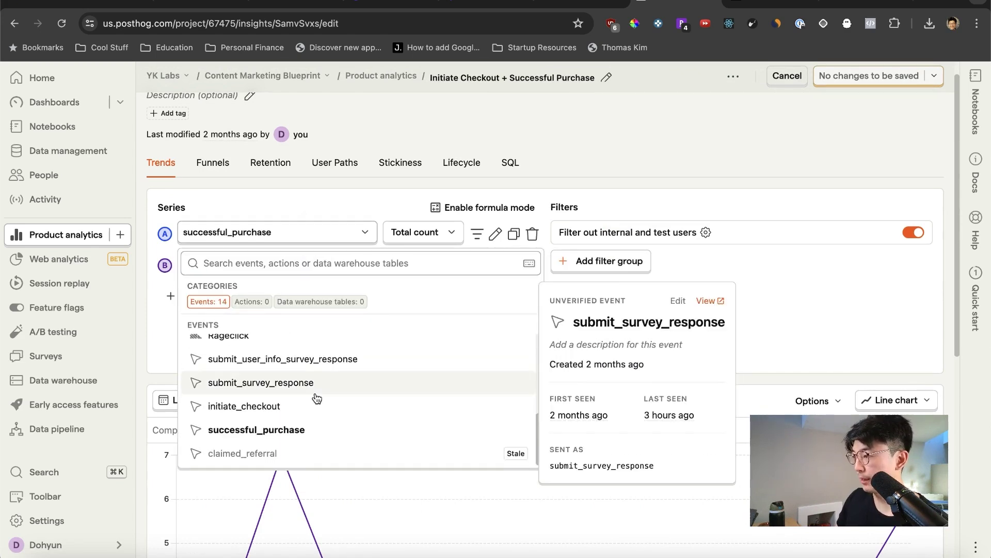
{"action": "left_click", "coordinate": [315, 403]}
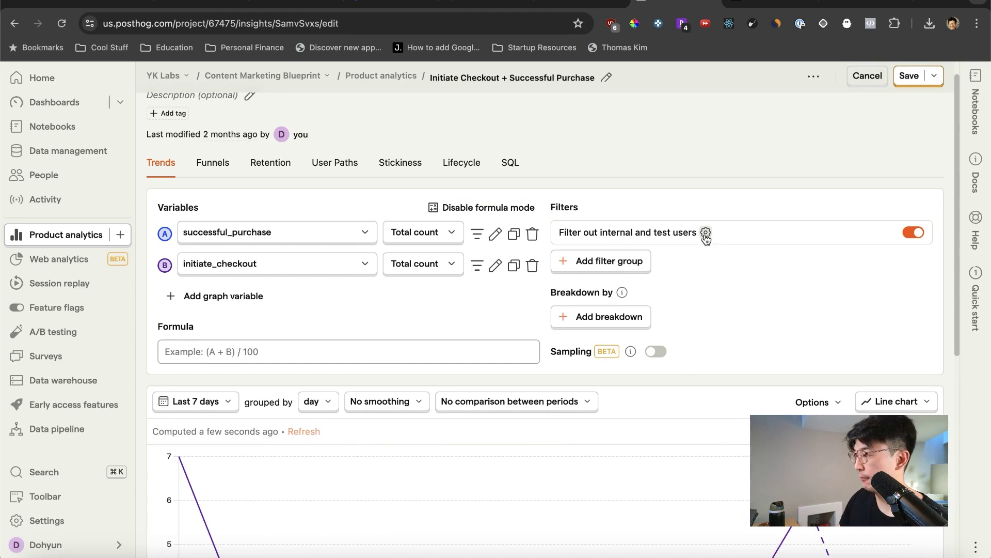
Browse the breakdown properties without picking one, then exit edit mode to the saved 7-day chart.
{"action": "left_click", "coordinate": [622, 316]}
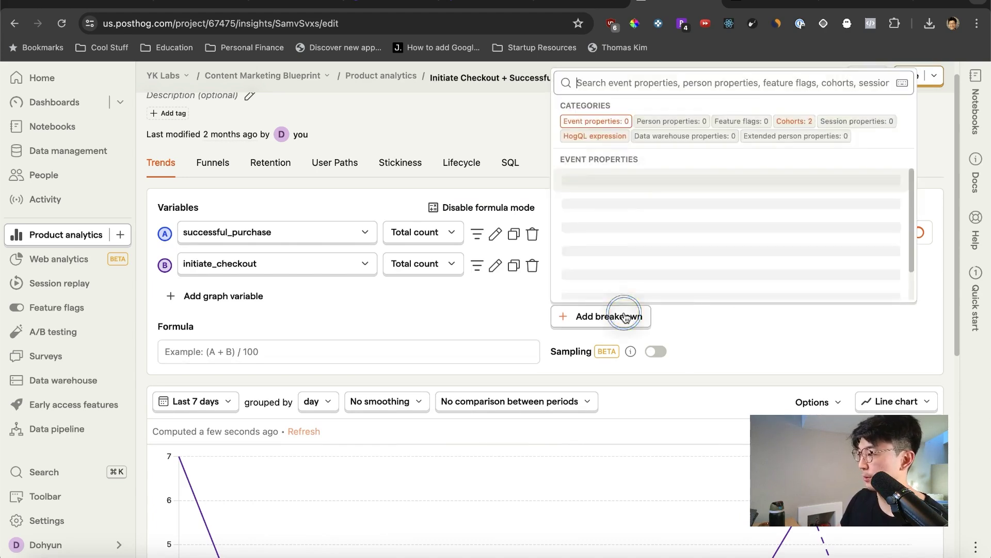
{"action": "scroll", "coordinate": [642, 253], "scroll_direction": "down", "scroll_amount": 5}
{"action": "scroll", "coordinate": [642, 250], "scroll_direction": "up", "scroll_amount": 3}
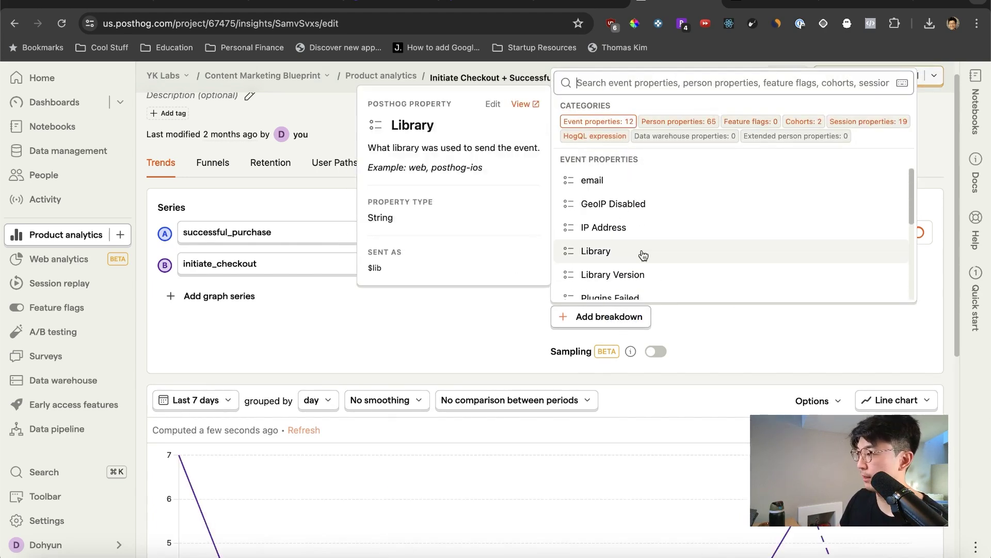
{"action": "scroll", "coordinate": [638, 250], "scroll_direction": "down", "scroll_amount": 5}
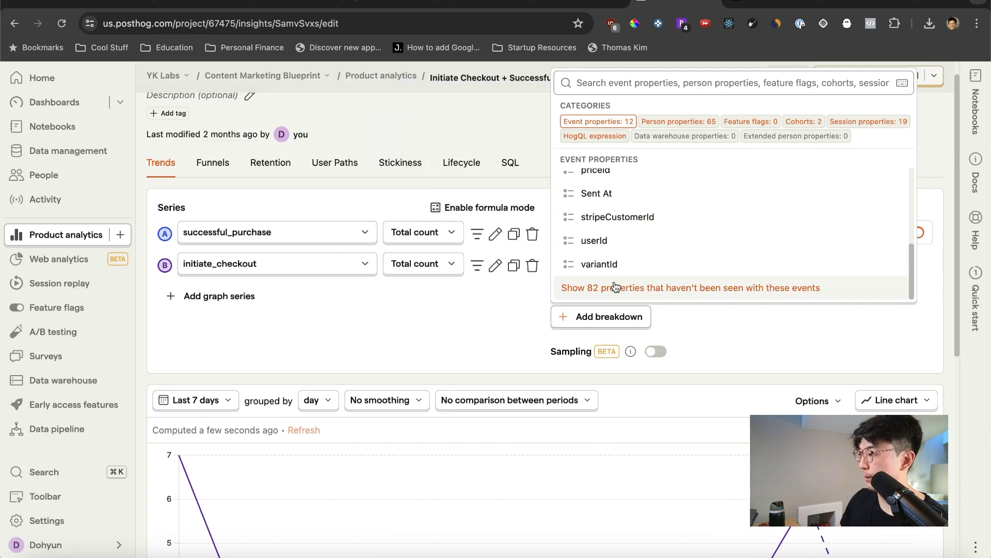
{"action": "scroll", "coordinate": [630, 220], "scroll_direction": "up", "scroll_amount": 2}
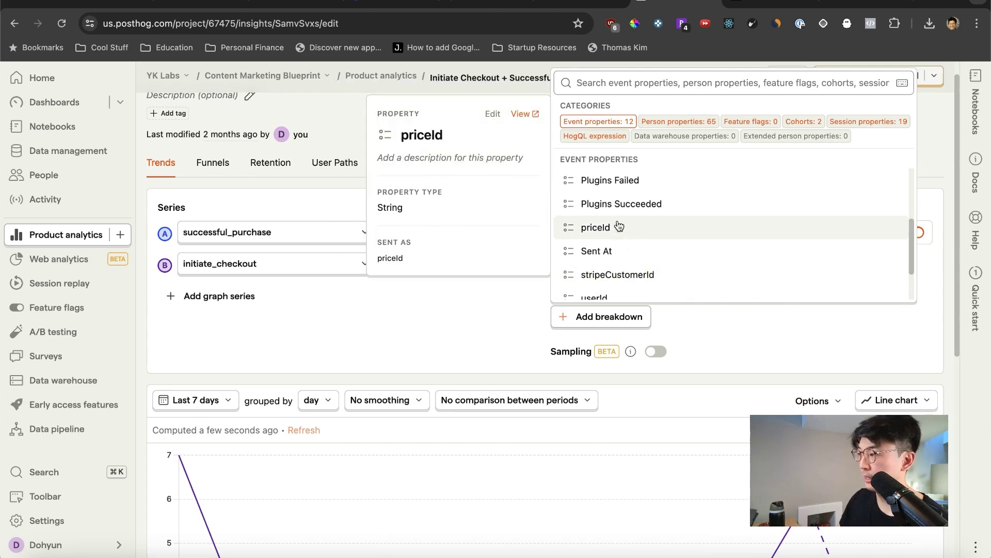
{"action": "left_click", "coordinate": [506, 336]}
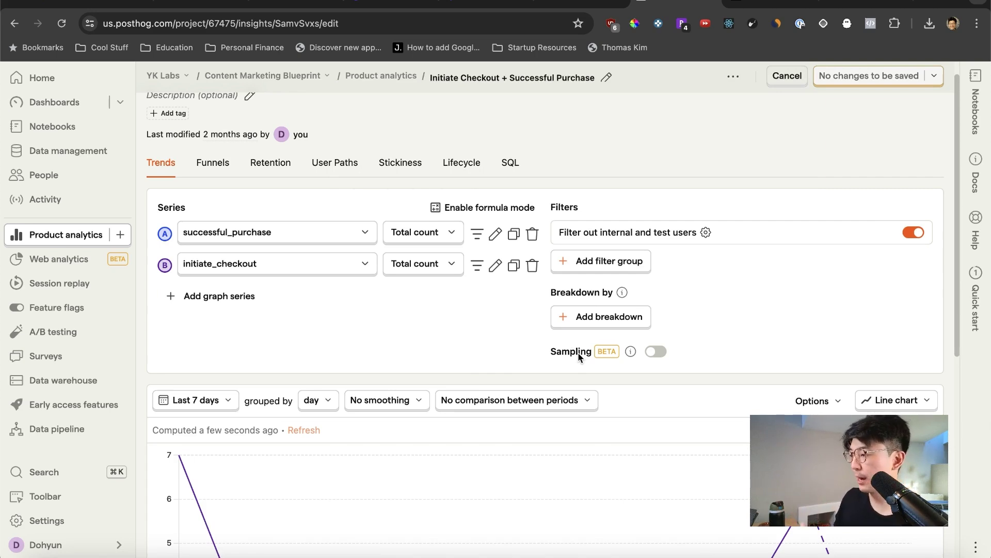
{"action": "scroll", "coordinate": [579, 355], "scroll_direction": "down", "scroll_amount": 3}
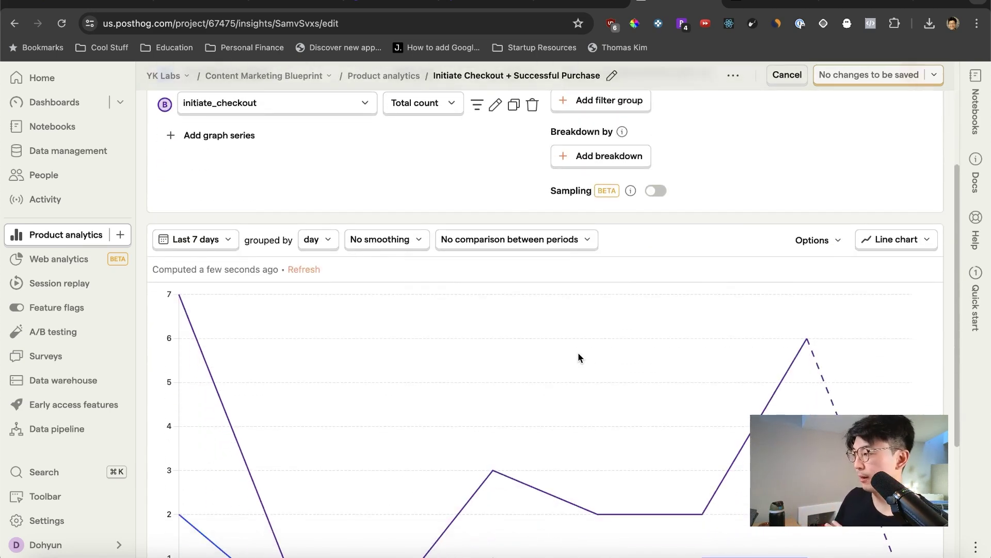
{"action": "scroll", "coordinate": [579, 355], "scroll_direction": "down", "scroll_amount": 4}
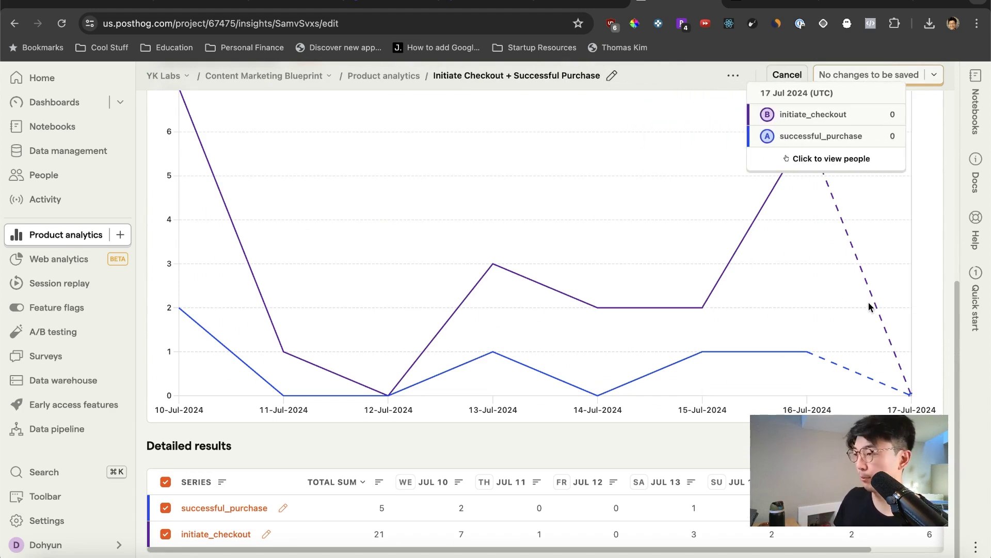
{"action": "key", "text": "super+bracketleft"}
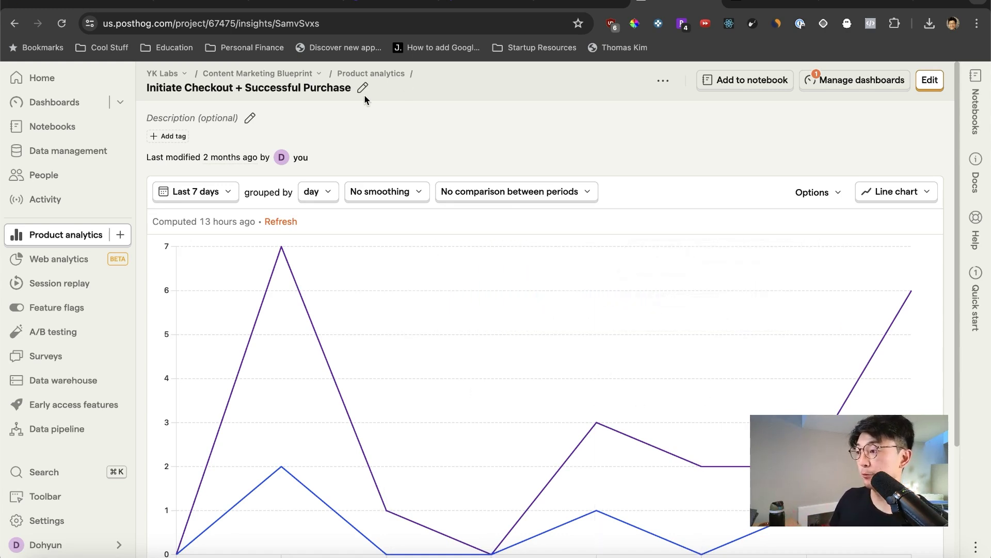
Switch to the user_sign_up → initiate_checkout → successful_purchase funnel and read its step tooltips.
{"action": "key", "text": "super+bracketleft"}
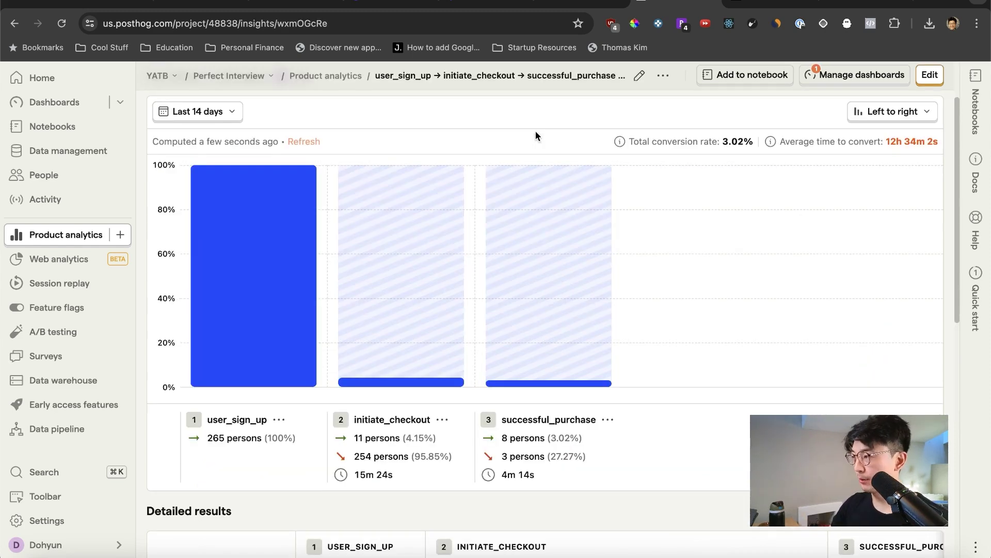
{"action": "scroll", "coordinate": [387, 137], "scroll_direction": "down", "scroll_amount": 1}
{"action": "mouse_move", "coordinate": [265, 338]}
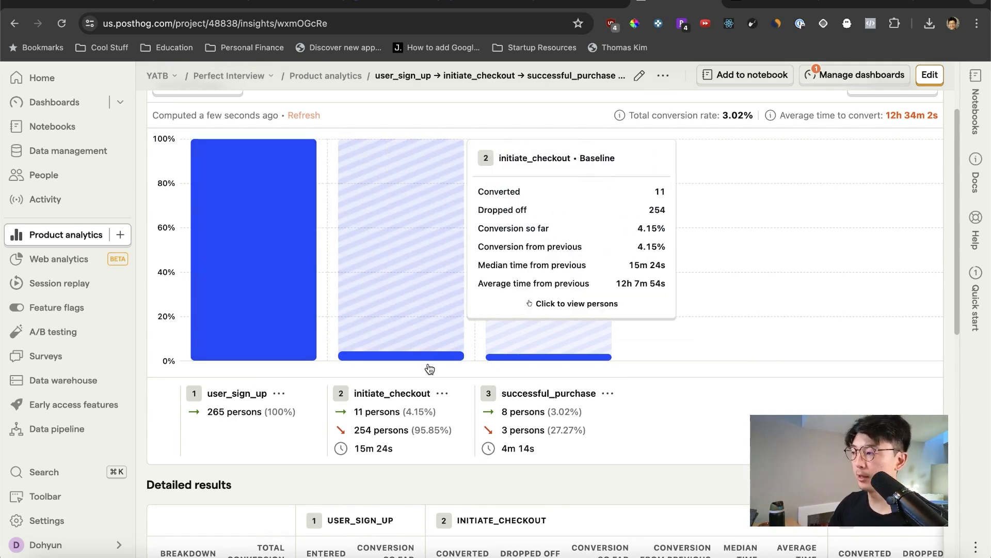
{"action": "mouse_move", "coordinate": [443, 362]}
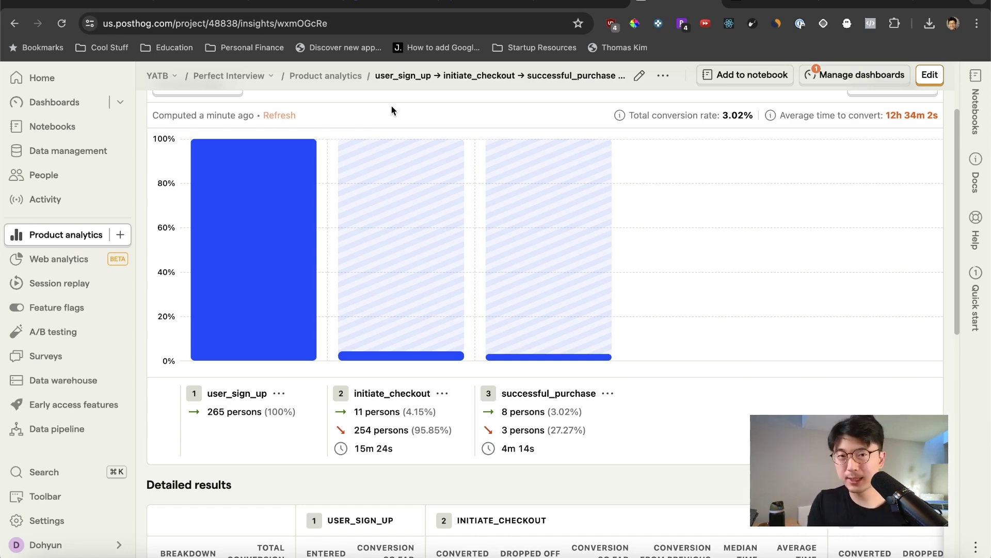
{"action": "scroll", "coordinate": [391, 110], "scroll_direction": "up", "scroll_amount": 3}
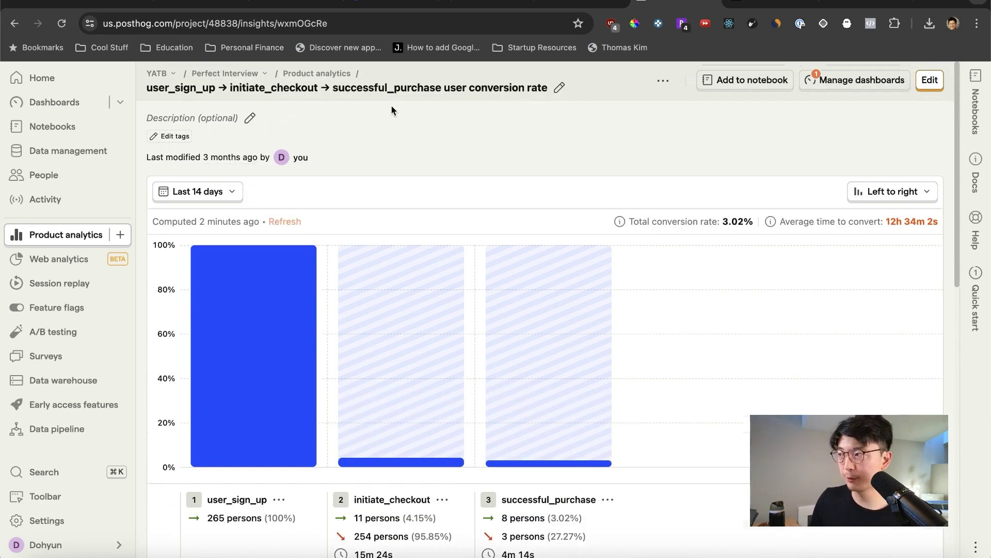